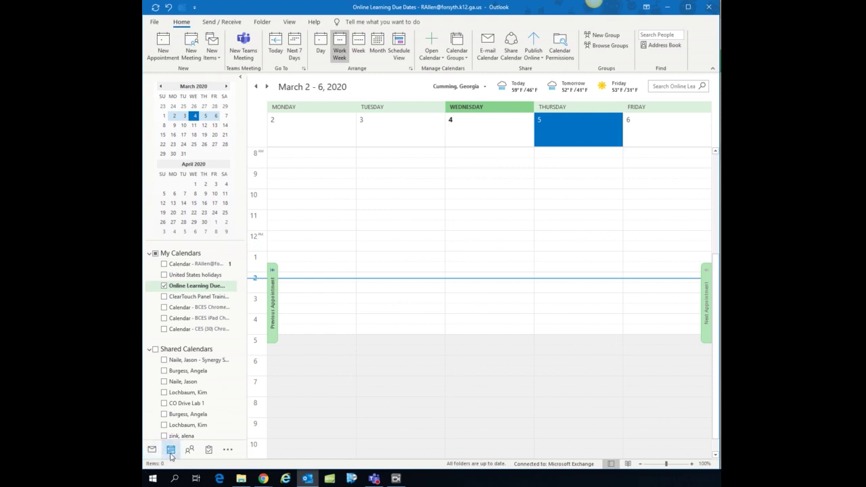
# Create a new Teams meeting titled with the teacher's name followed by "Help Sessions" and add a recent contact as required attendee.
pyautogui.moveTo(171, 454)
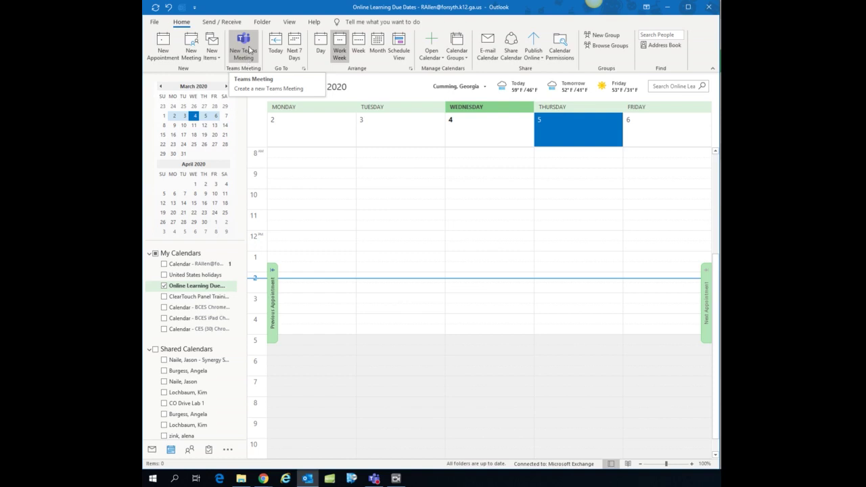
pyautogui.click(249, 48)
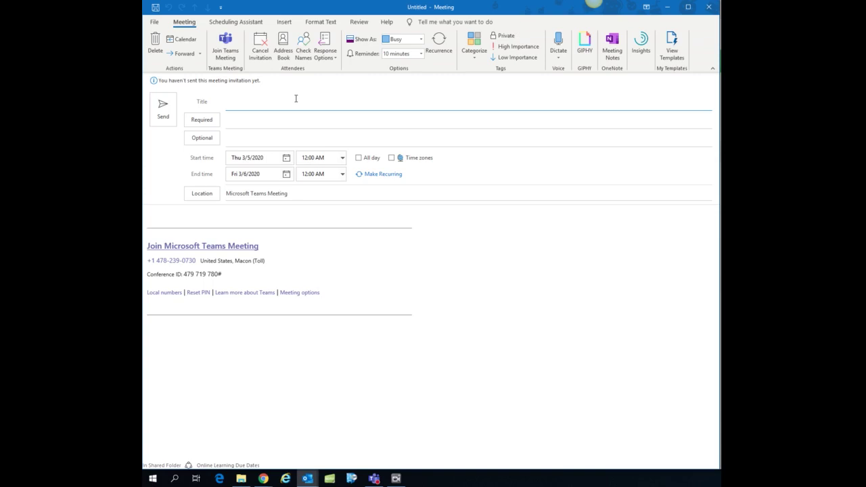
pyautogui.write('Ms. Allen Help Sessions')
pyautogui.click(297, 120)
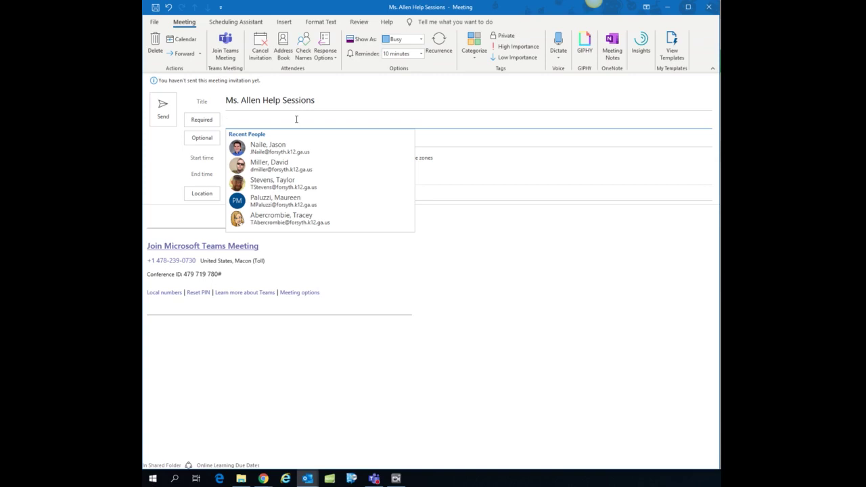
pyautogui.click(269, 145)
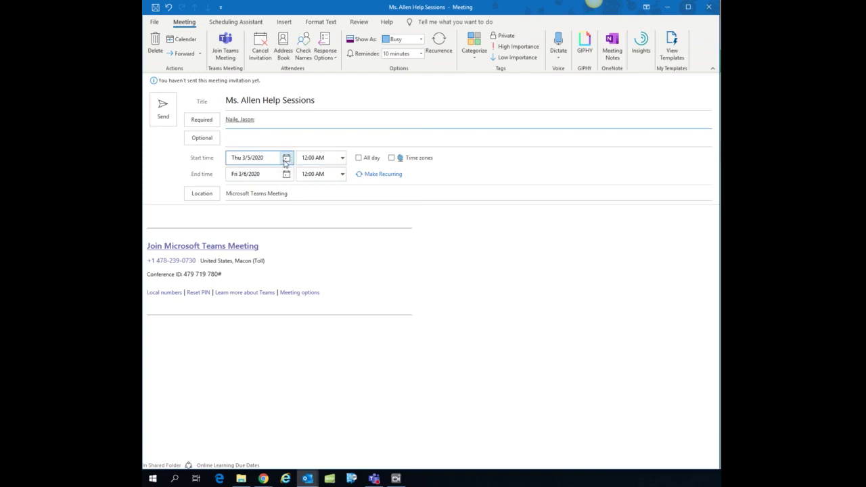
# Set the meeting's start to Wed 3/4/2020 at 2:20 PM.
pyautogui.click(286, 158)
pyautogui.click(254, 200)
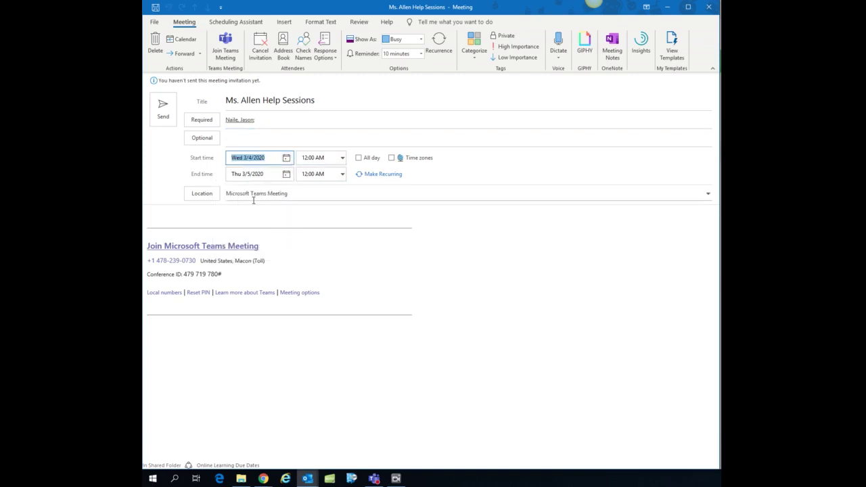
pyautogui.click(343, 158)
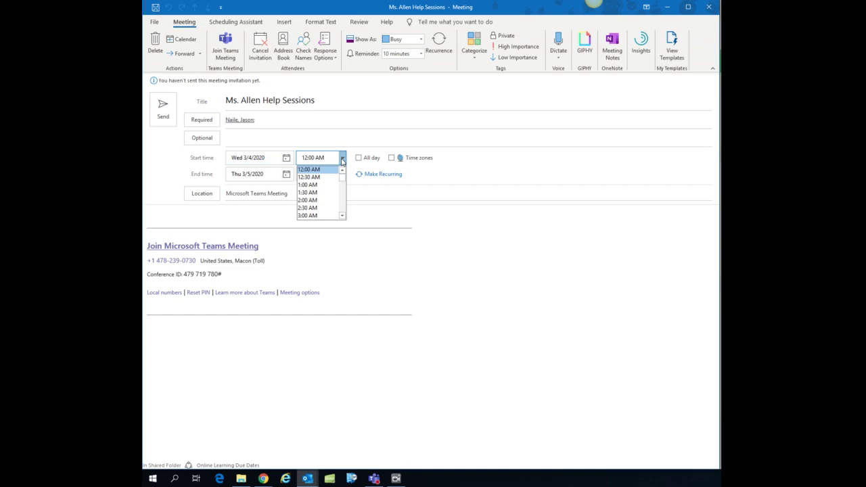
pyautogui.click(331, 200)
pyautogui.click(312, 158)
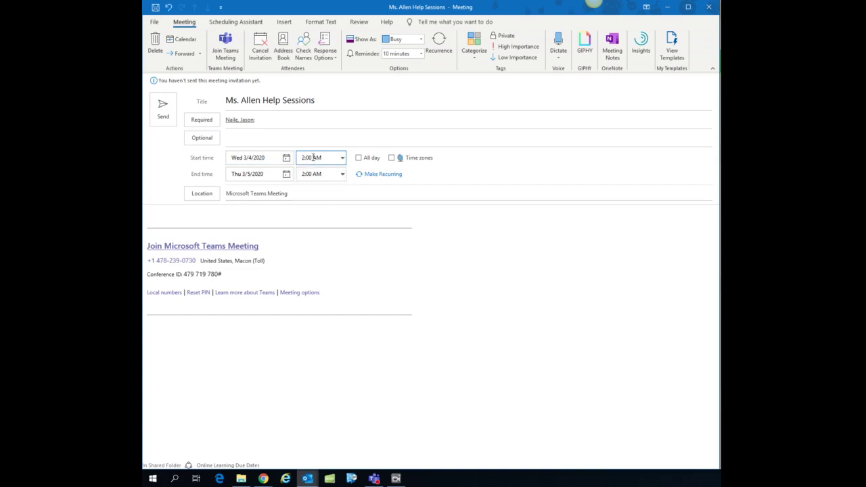
pyautogui.press('BackSpace')
pyautogui.press('BackSpace')
pyautogui.write('20')
pyautogui.doubleClick(319, 158)
pyautogui.write('PM')
# Set the meeting's end to Wed 3/4/2020 at 2:50 PM and make it recur weekly on Wednesday until 8/19/2020.
pyautogui.click(287, 175)
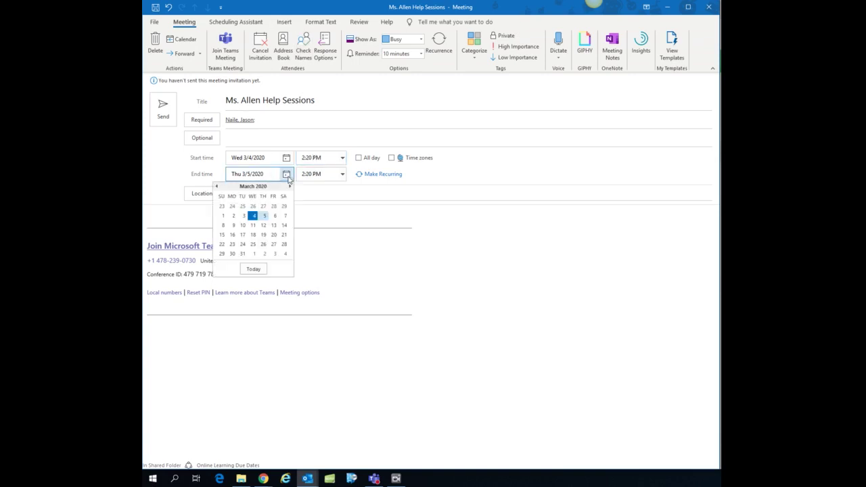
pyautogui.click(253, 216)
pyautogui.click(342, 175)
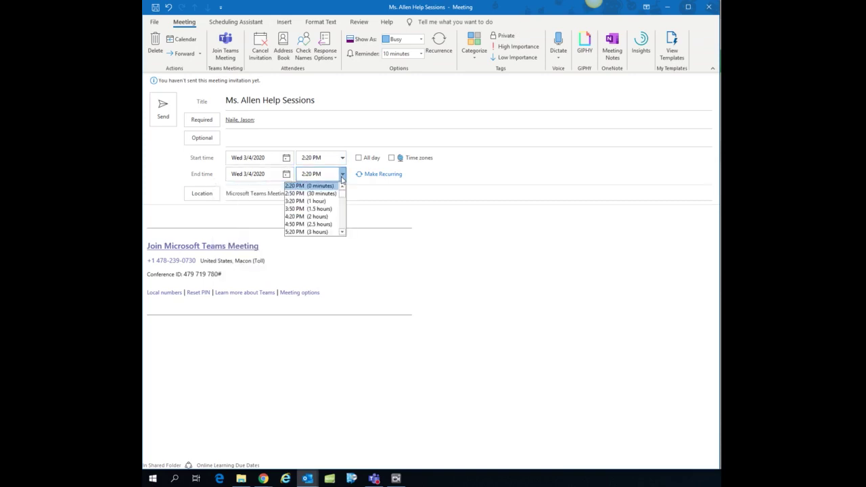
pyautogui.click(334, 195)
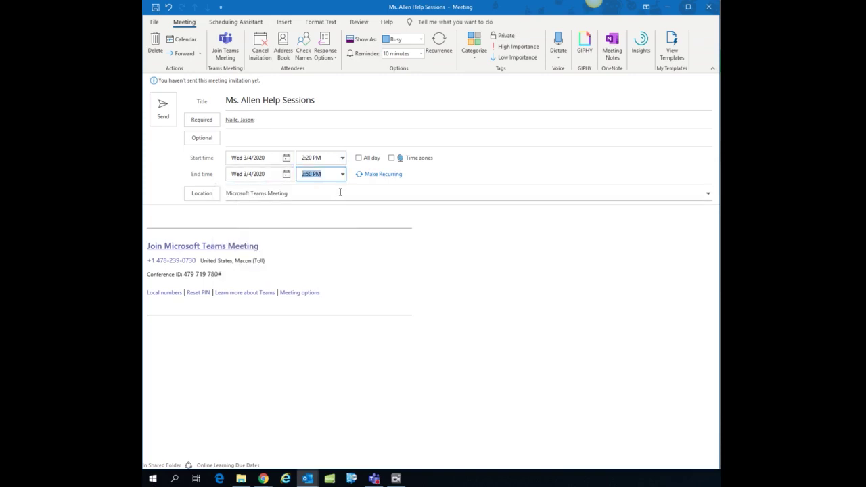
pyautogui.click(389, 178)
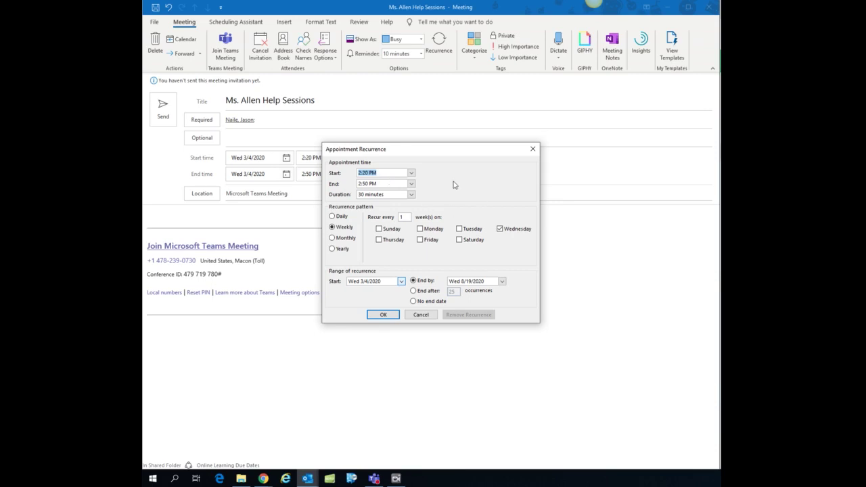
pyautogui.click(383, 316)
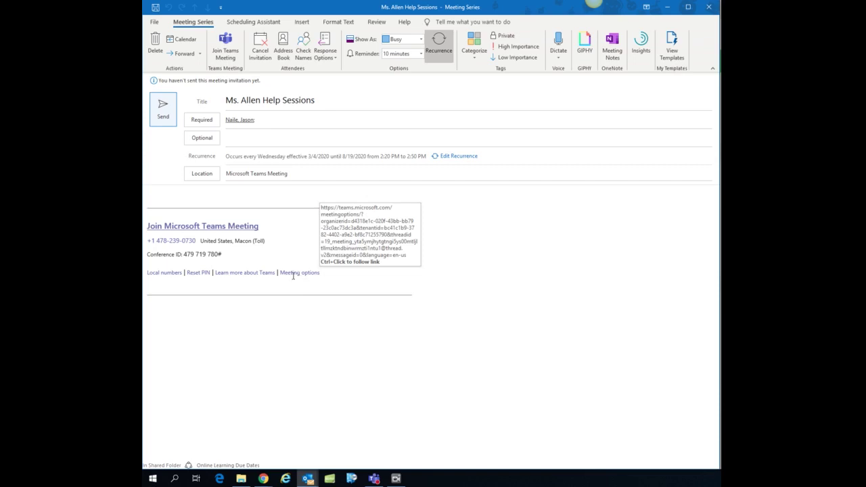
# Open the invitation's Meeting options page, restrict who can present to "Only me", and save the options.
pyautogui.tripleClick(294, 274)
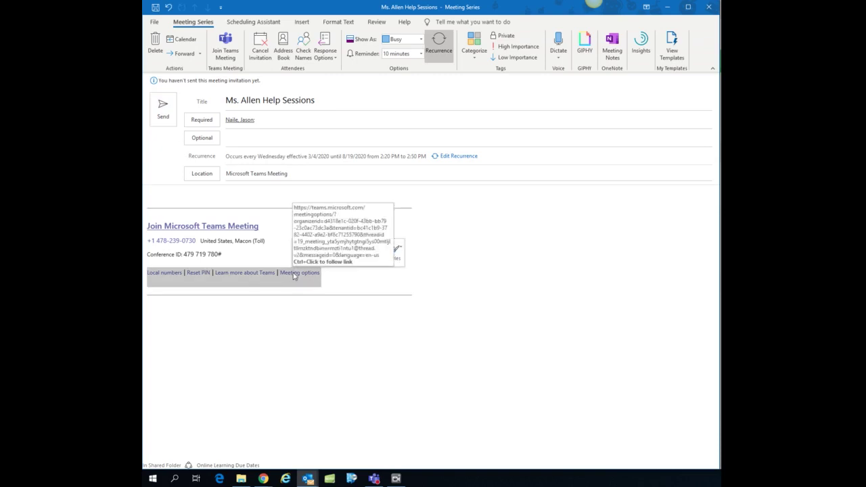
pyautogui.keyDown('ctrl'); pyautogui.click(294, 273); pyautogui.keyUp('ctrl')
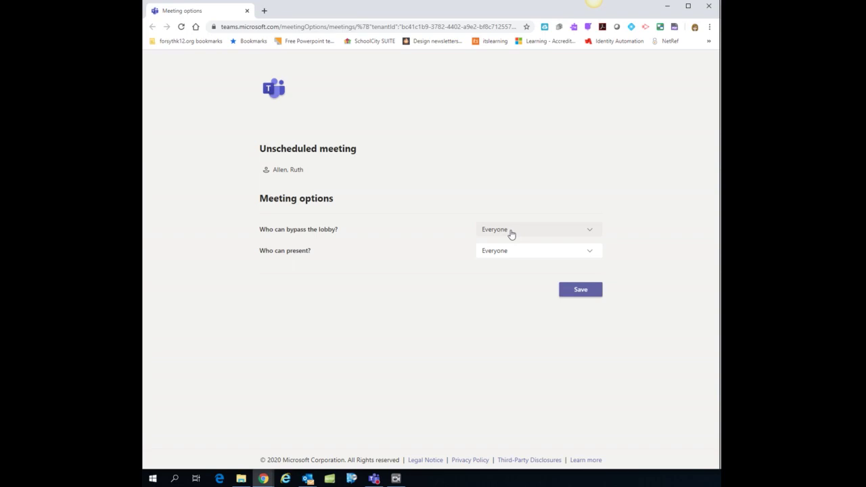
pyautogui.click(593, 234)
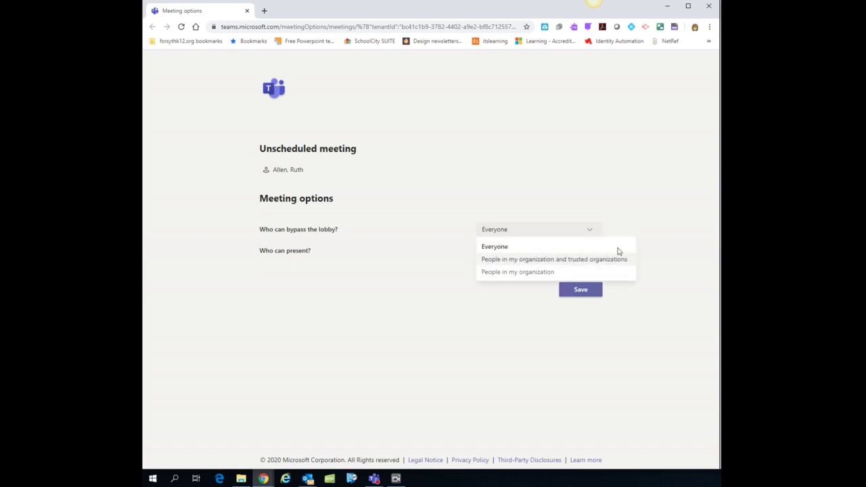
pyautogui.click(645, 195)
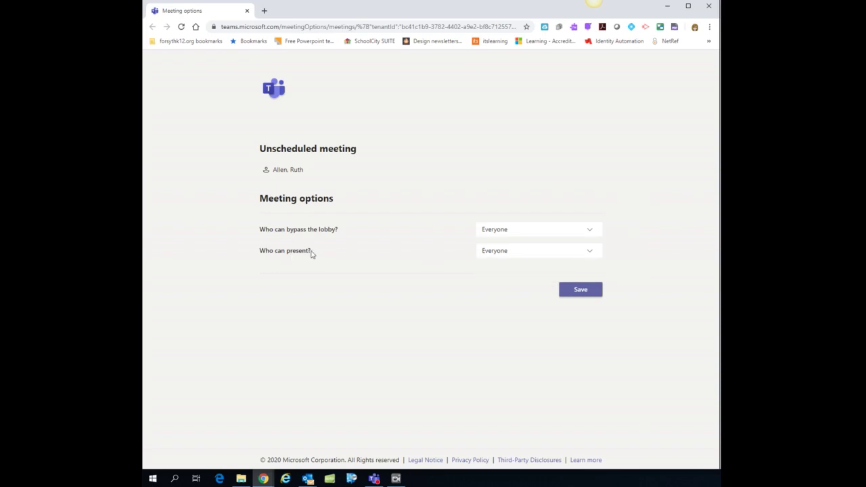
pyautogui.click(587, 252)
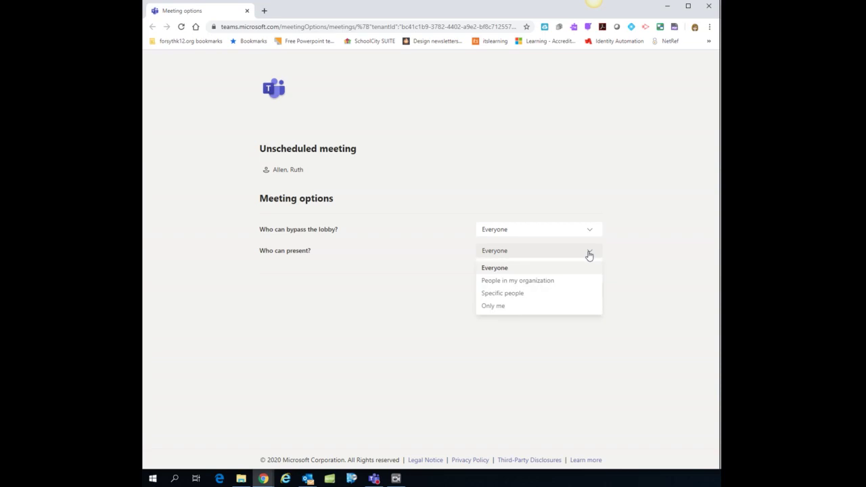
pyautogui.click(487, 306)
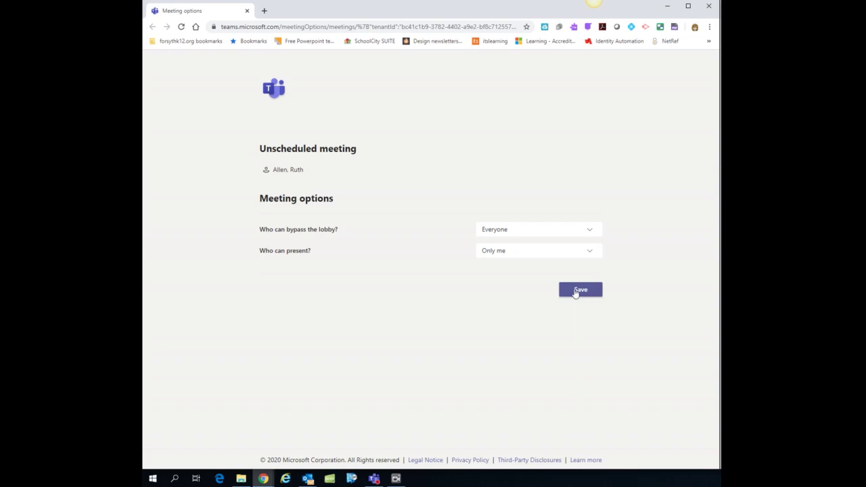
pyautogui.click(576, 293)
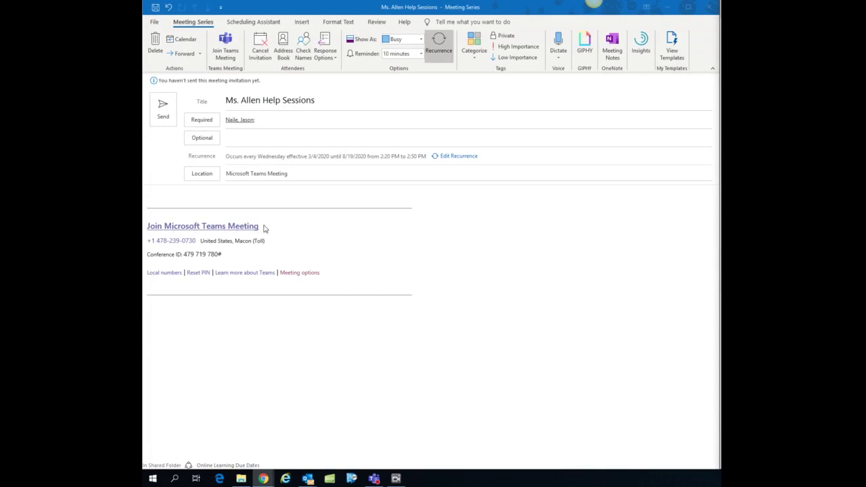
# Copy the "Join Microsoft Teams Meeting" link from the invitation and send the meeting series.
pyautogui.tripleClick(215, 231)
pyautogui.hotkey('ctrl', 'c')
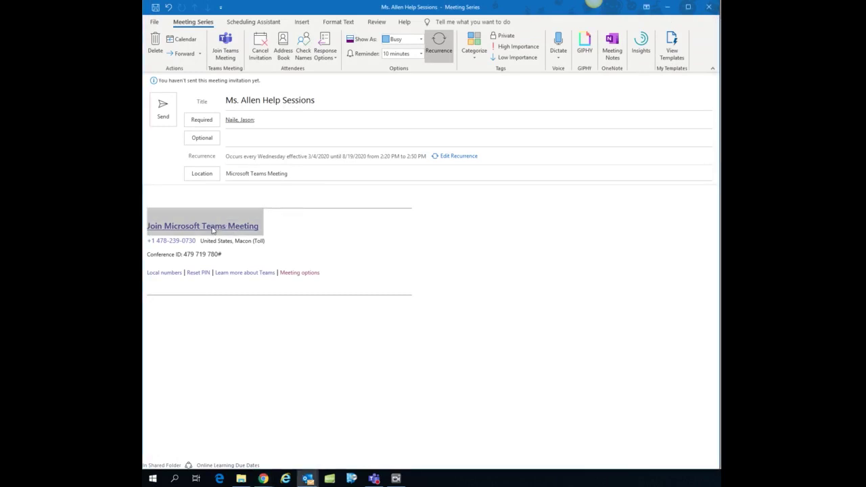
pyautogui.rightClick(214, 231)
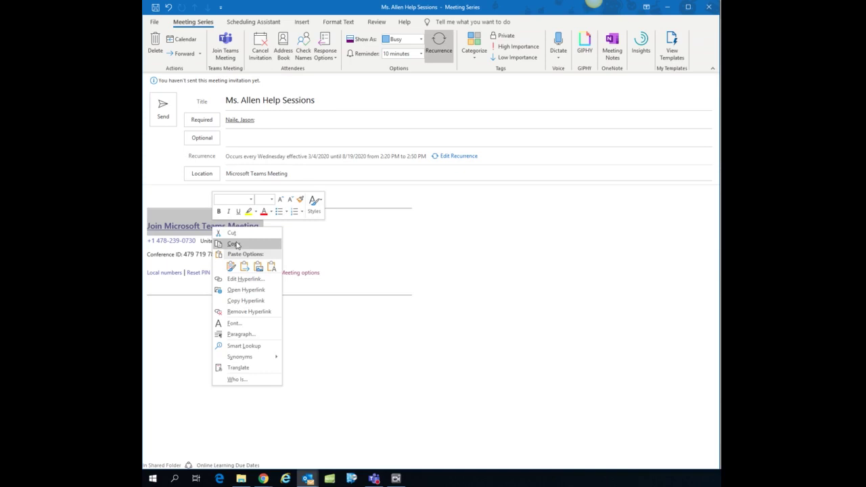
pyautogui.click(235, 243)
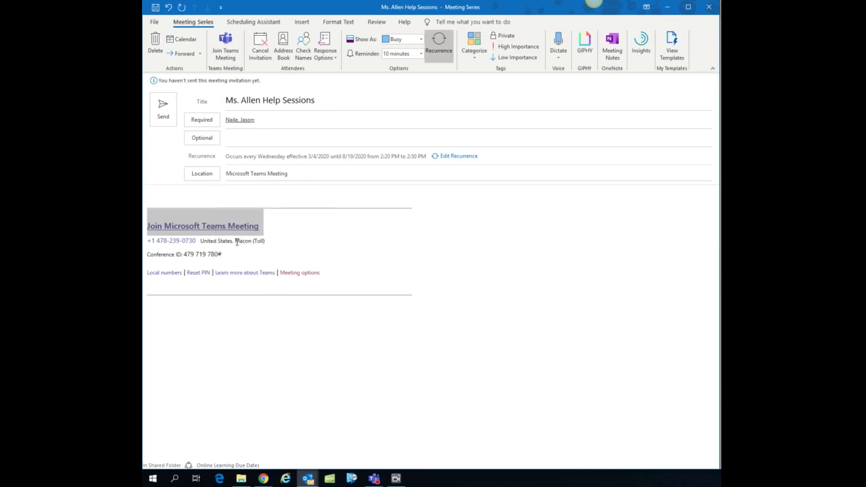
pyautogui.click(156, 109)
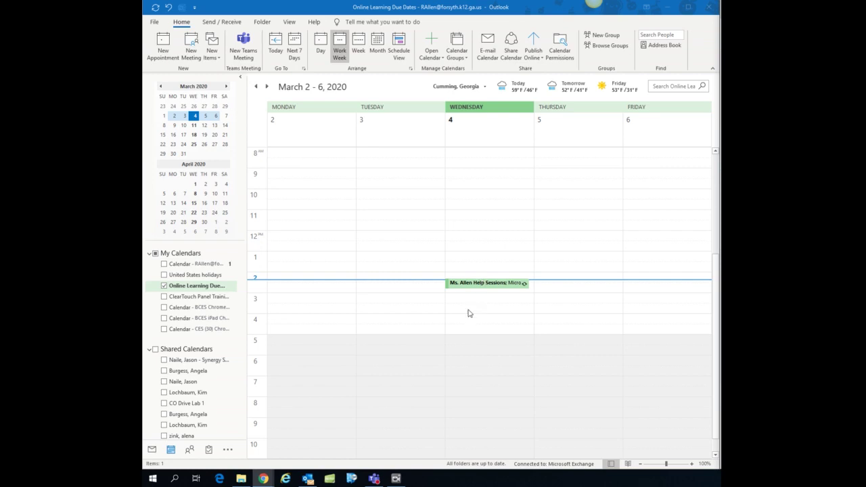
# In the FCS i3 Sandbox course in itslearning, replace the Help Sessions sticky text box content with the copied meeting link.
pyautogui.moveTo(263, 479)
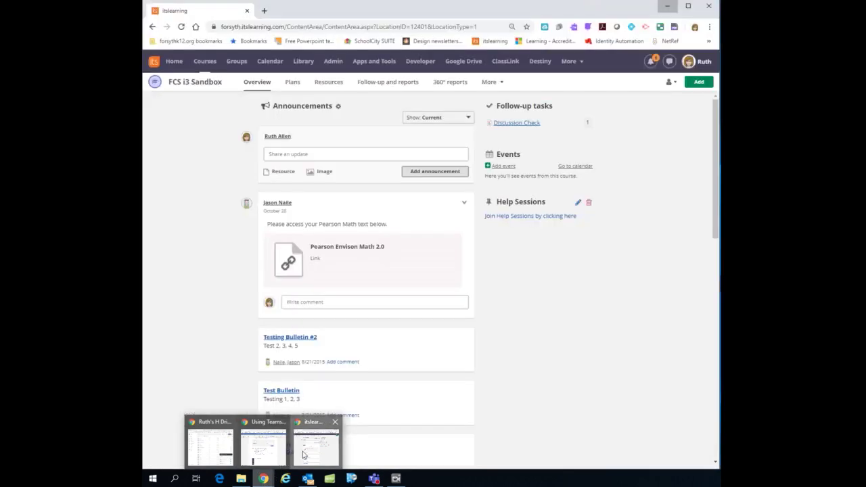
pyautogui.click(298, 455)
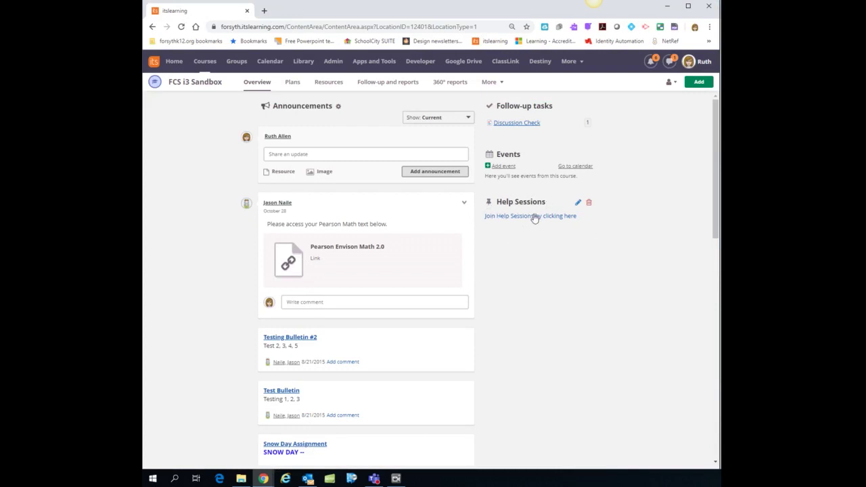
pyautogui.click(579, 204)
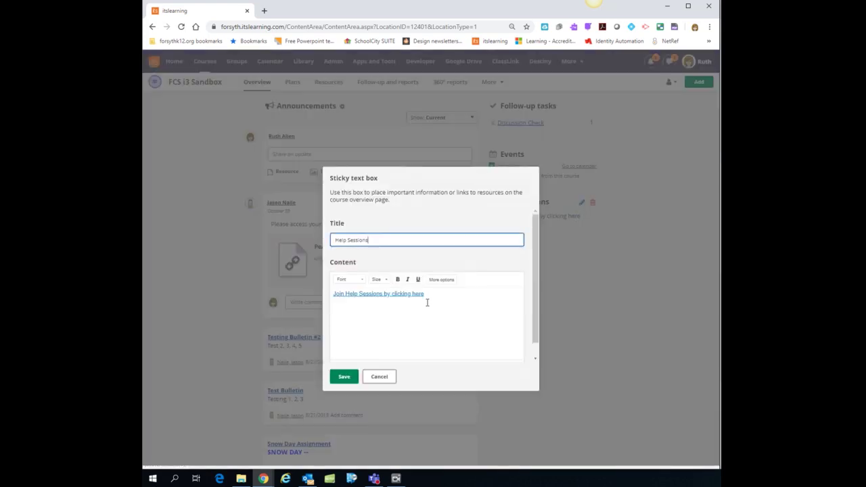
pyautogui.moveTo(441, 294); pyautogui.dragTo(333, 299)
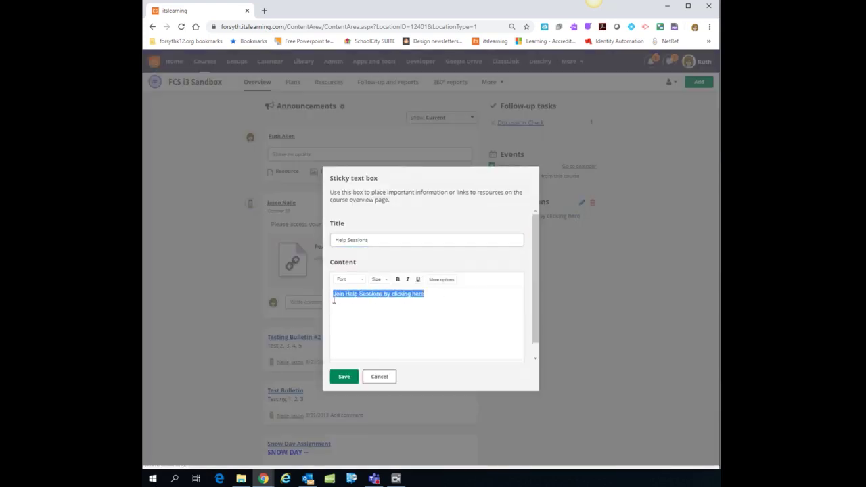
pyautogui.press('BackSpace')
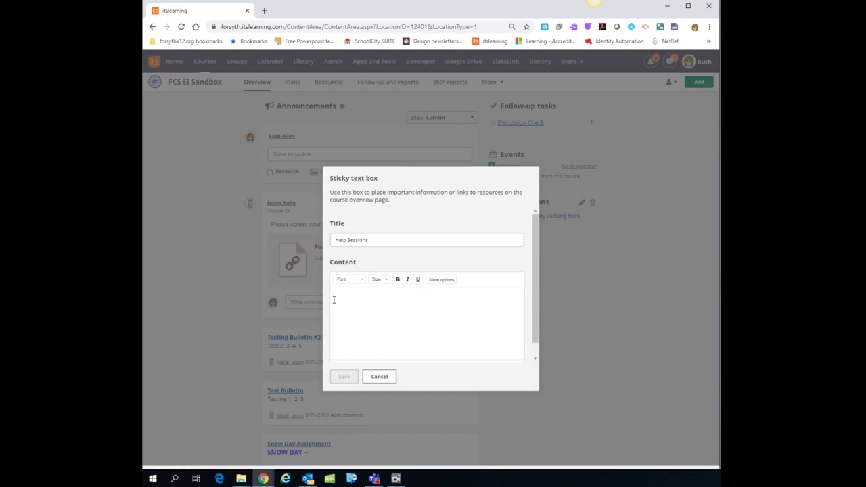
pyautogui.hotkey('ctrl', 'v')
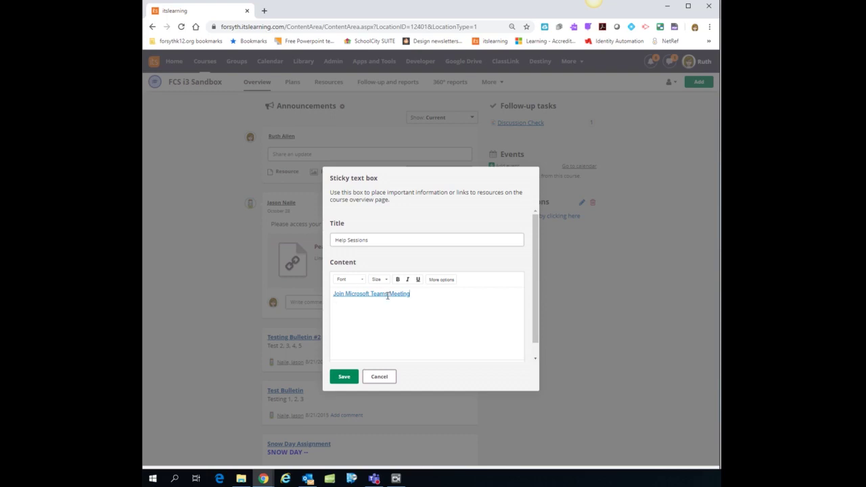
# Reword the pasted link's text to "Join Help Sessions Meeting" and save the sticky text box.
pyautogui.moveTo(388, 296); pyautogui.dragTo(332, 297)
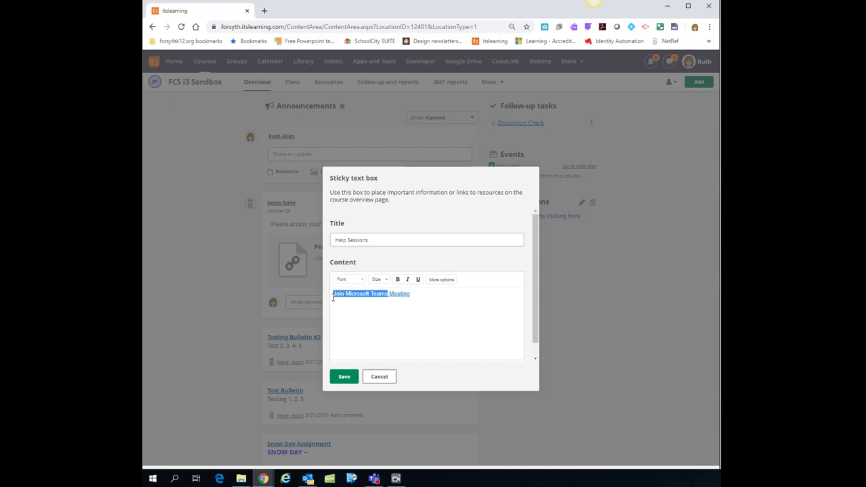
pyautogui.press('BackSpace')
pyautogui.write('Join')
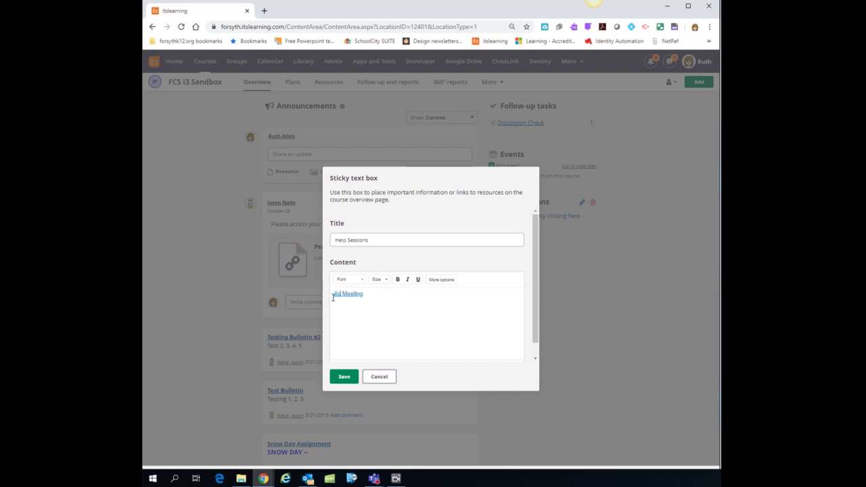
pyautogui.press('BackSpace')
pyautogui.press('BackSpace')
pyautogui.press('BackSpace')
pyautogui.write('oin Help Sessions')
pyautogui.click(340, 380)
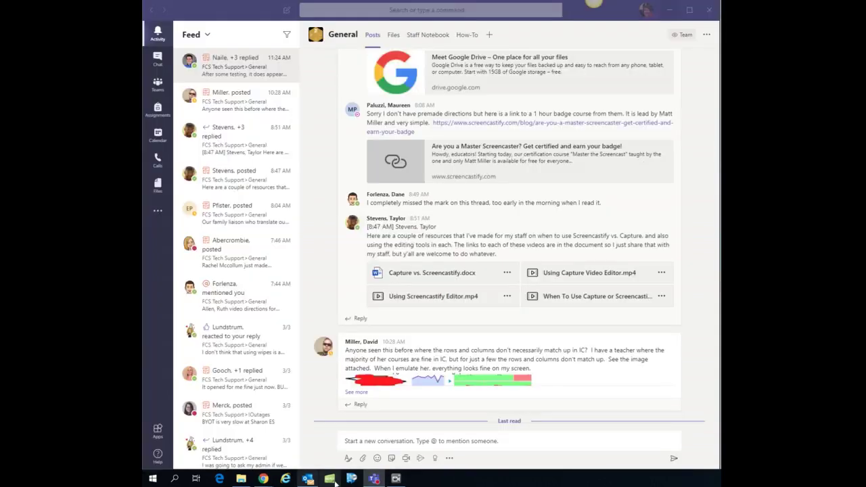
# Switch back to the FCS i3 Sandbox course overview in itslearning.
pyautogui.moveTo(263, 478)
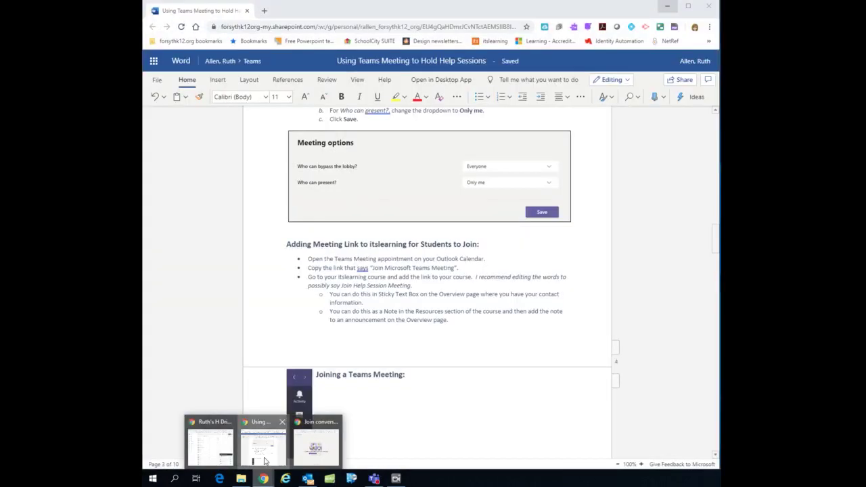
pyautogui.click(283, 468)
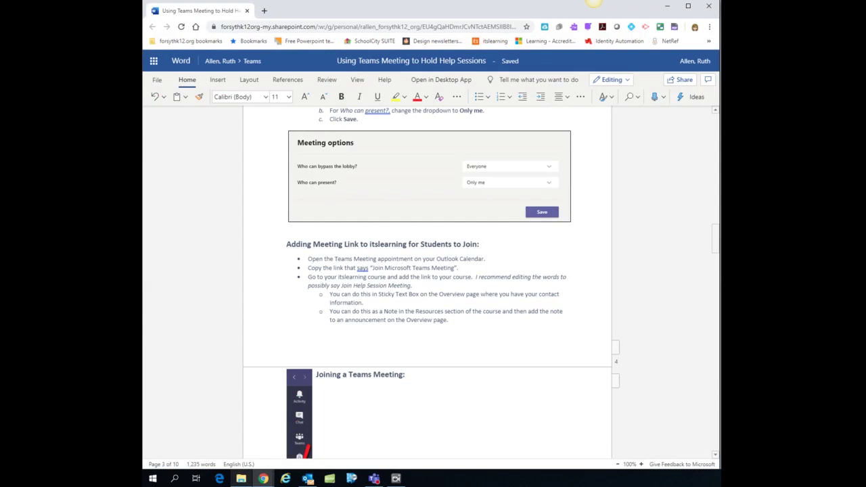
pyautogui.hotkey('alt', 'Tab')
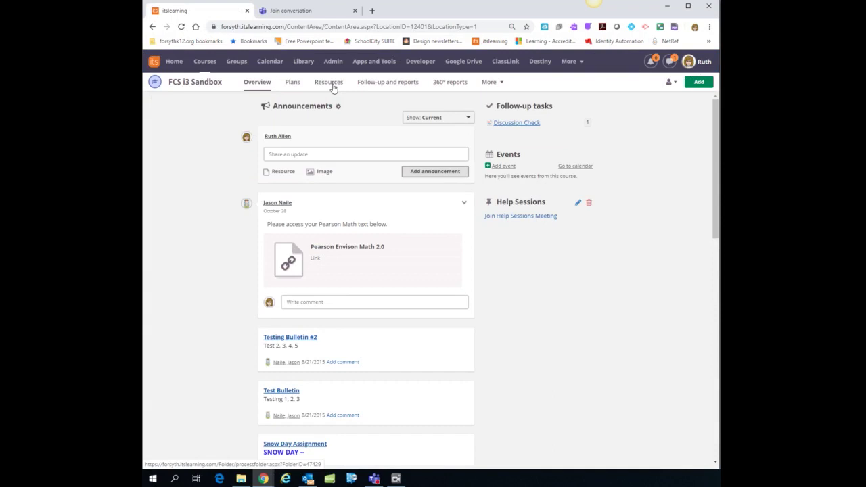
# Add a note titled "Link to Online Help Sessions" to the course resources and paste the copied meeting link into its text.
pyautogui.click(330, 84)
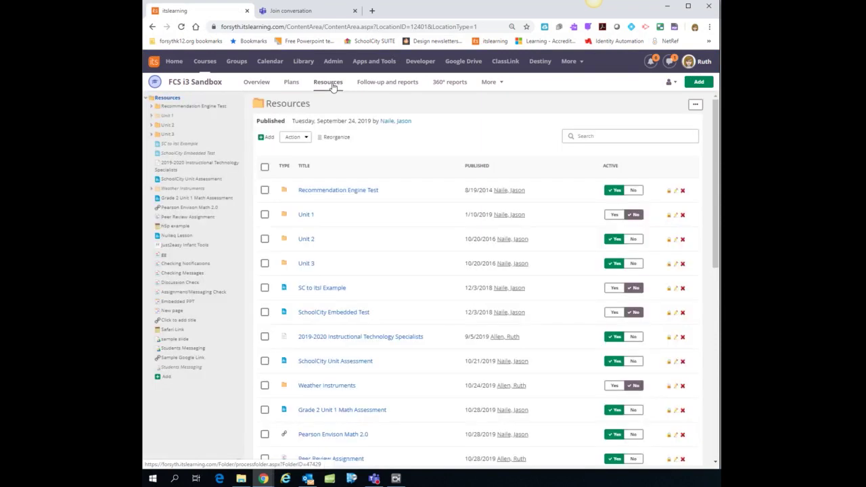
pyautogui.click(166, 379)
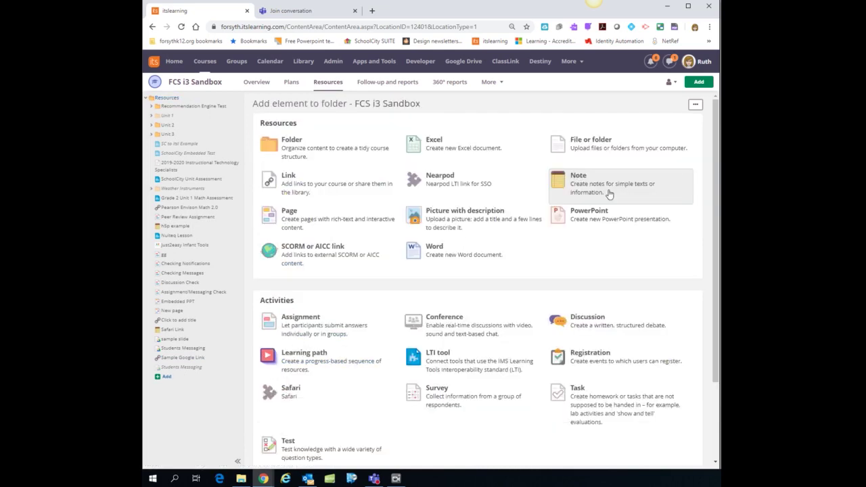
pyautogui.click(610, 194)
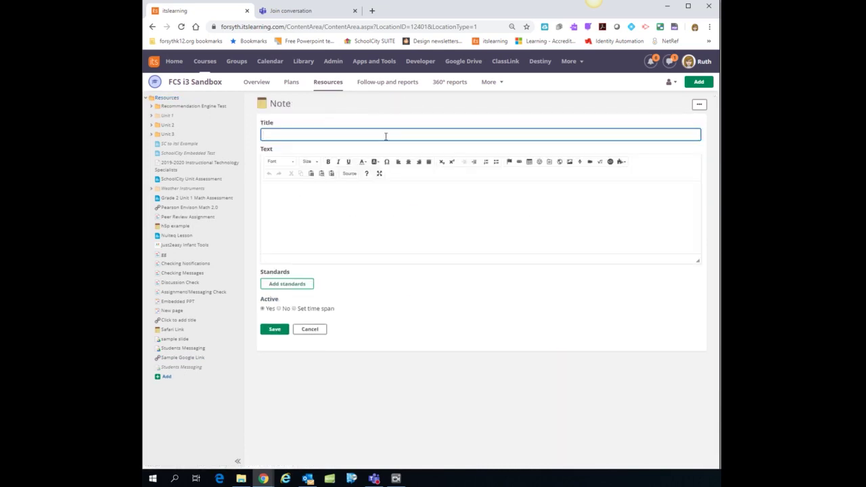
pyautogui.write('Link to Online Help Sessions')
pyautogui.click(398, 196)
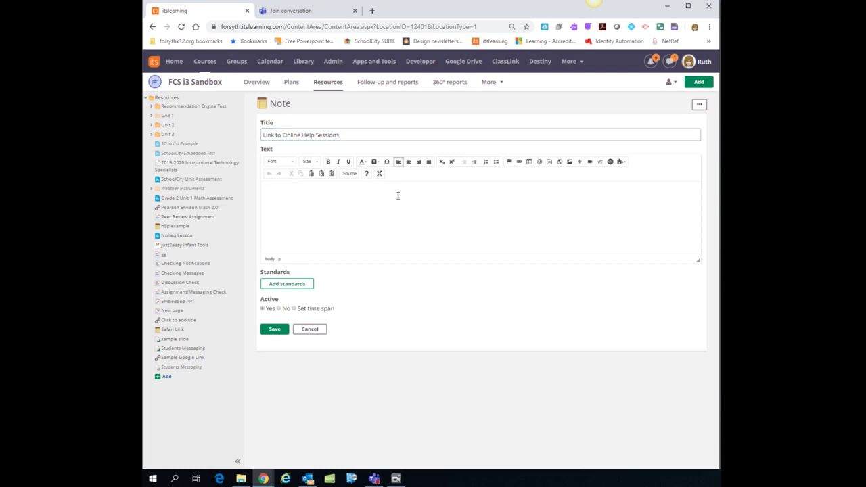
pyautogui.hotkey('ctrl', 'v')
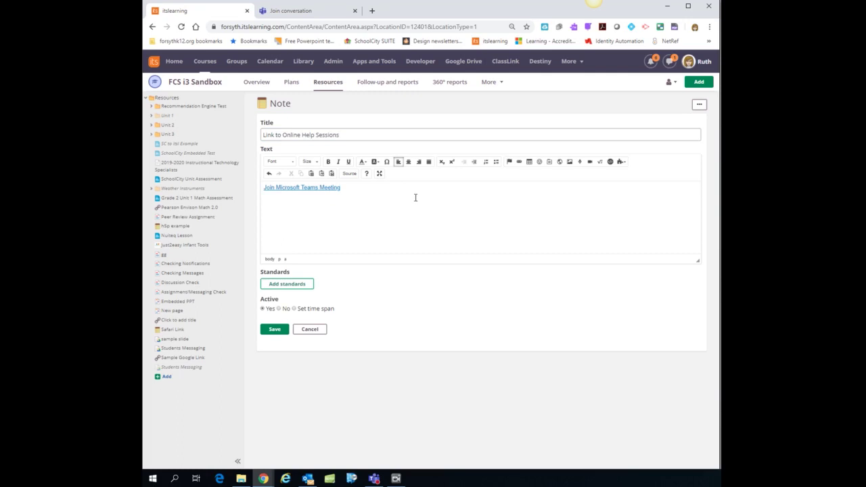
# Reword the note's link text to "Join Online Help Sessions Meeting" and save the note.
pyautogui.moveTo(320, 188); pyautogui.dragTo(265, 190)
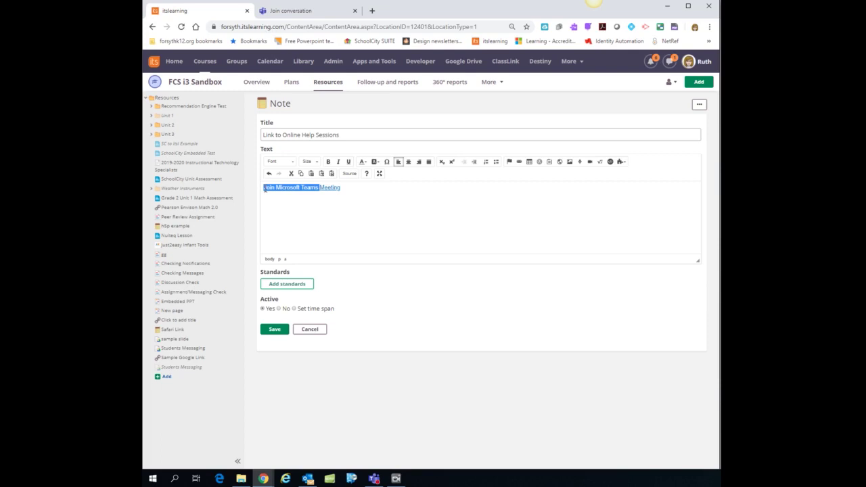
pyautogui.press('BackSpace')
pyautogui.write('Join')
pyautogui.write(' Online ')
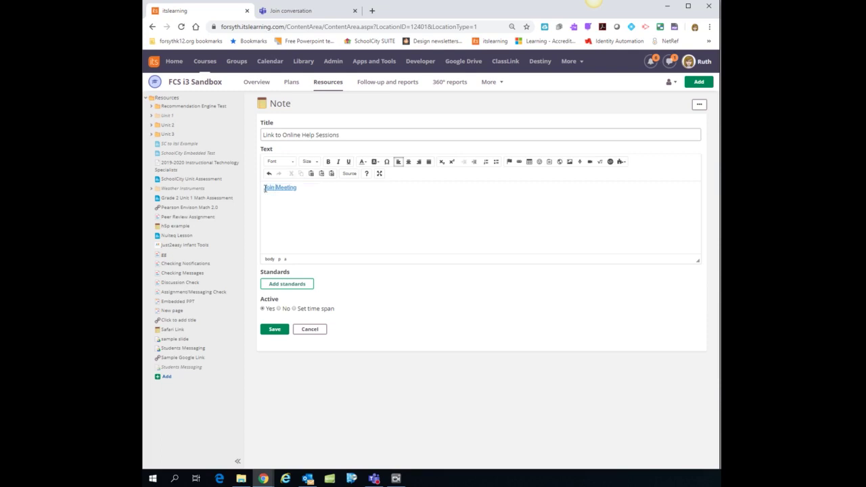
pyautogui.write('Help Sessions')
pyautogui.click(276, 334)
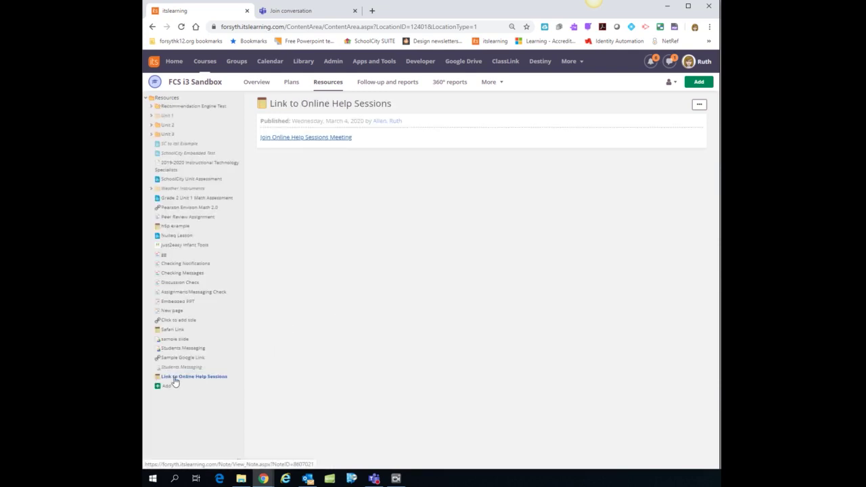
# Test the meeting link in the saved note and view the Microsoft Teams join page it leads to.
pyautogui.click(310, 138)
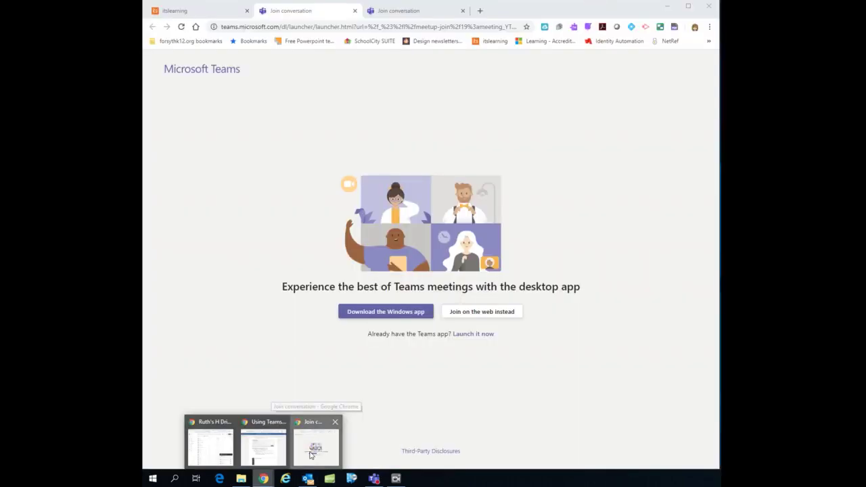
pyautogui.click(310, 456)
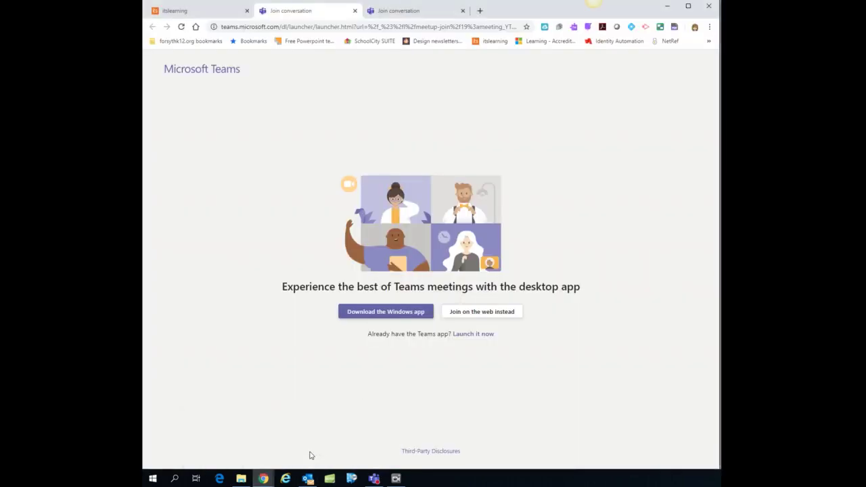
pyautogui.moveTo(396, 478)
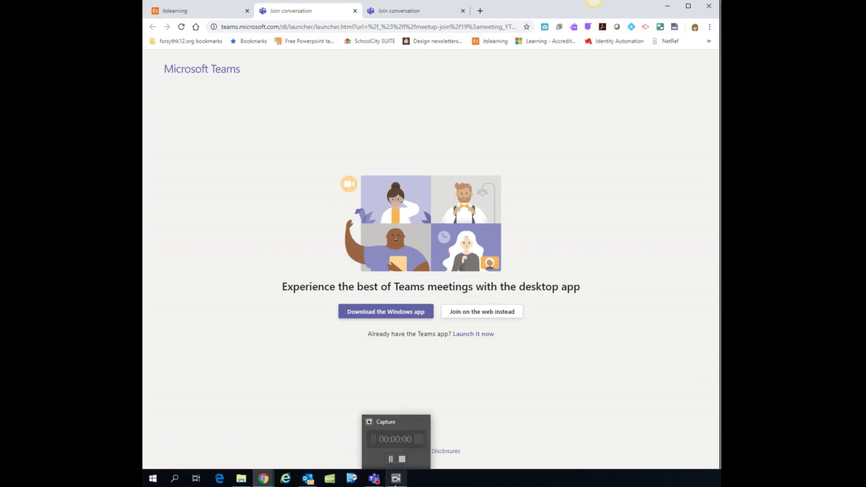